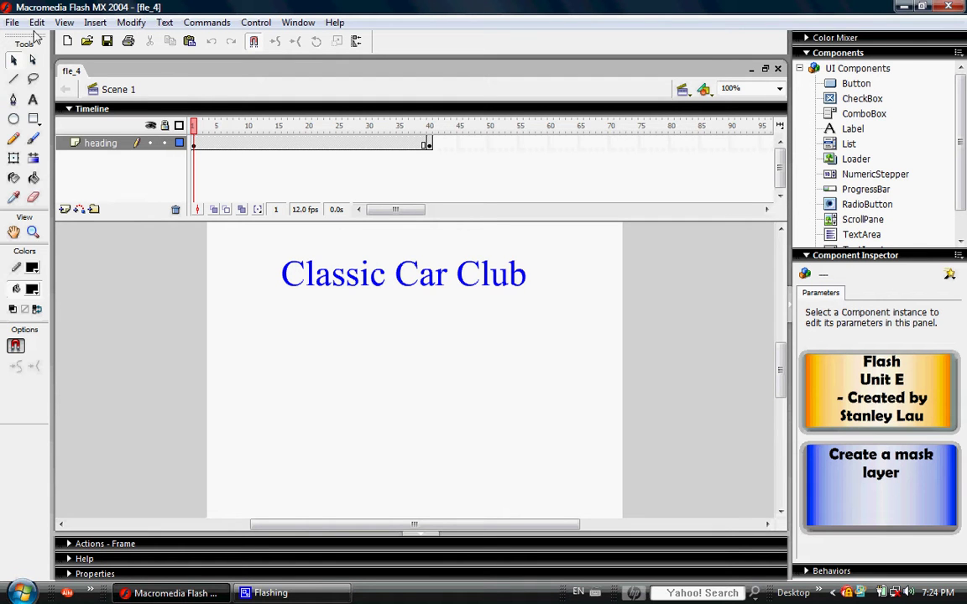
# Step: Save the heading animation as classicCC, keeping the Flash MX 2004 format
pyautogui.click(13, 22)
pyautogui.click(38, 162)
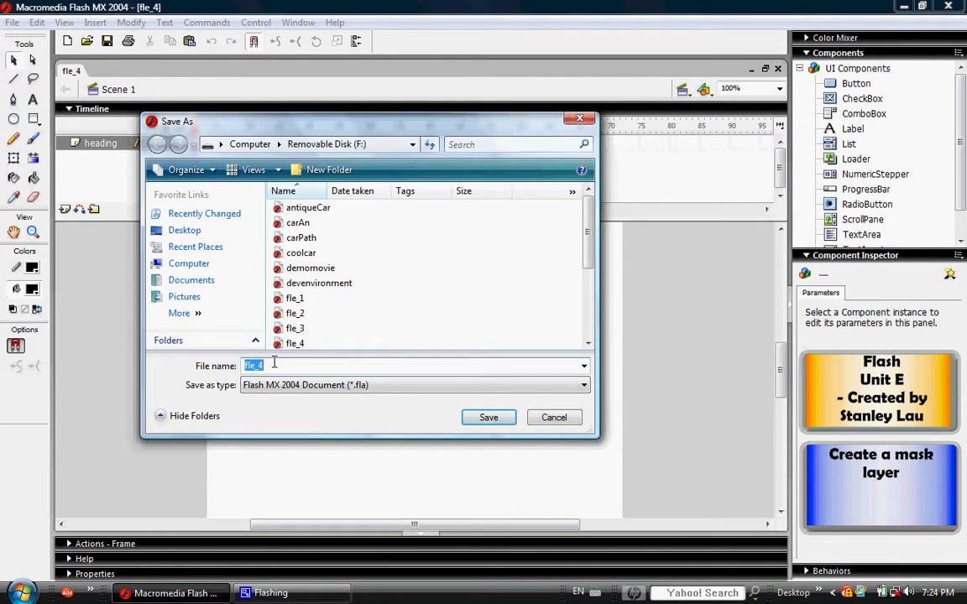
pyautogui.write('classicCC')
pyautogui.click(487, 420)
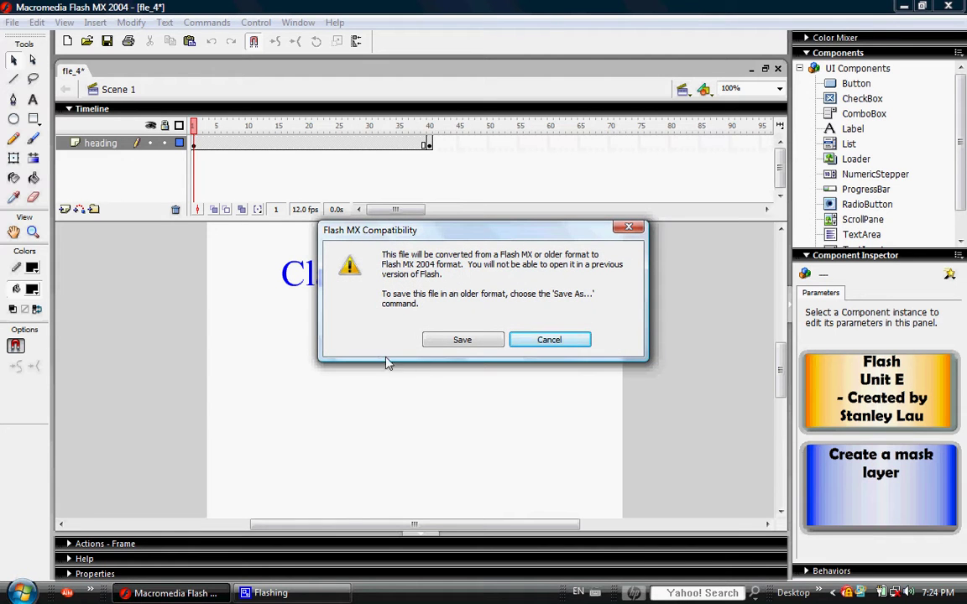
pyautogui.click(460, 341)
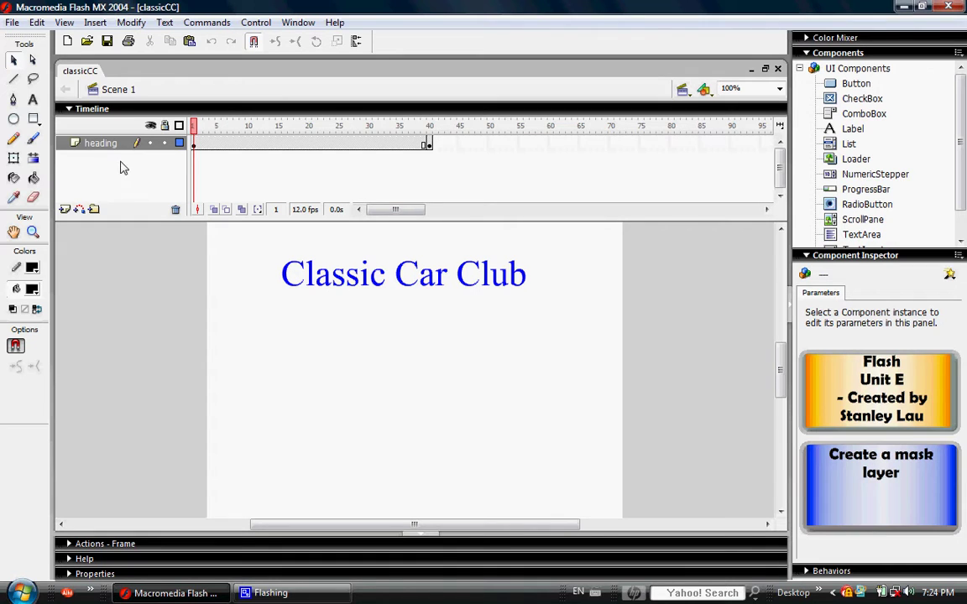
# Step: Insert a new layer above heading and name it mask
pyautogui.click(66, 209)
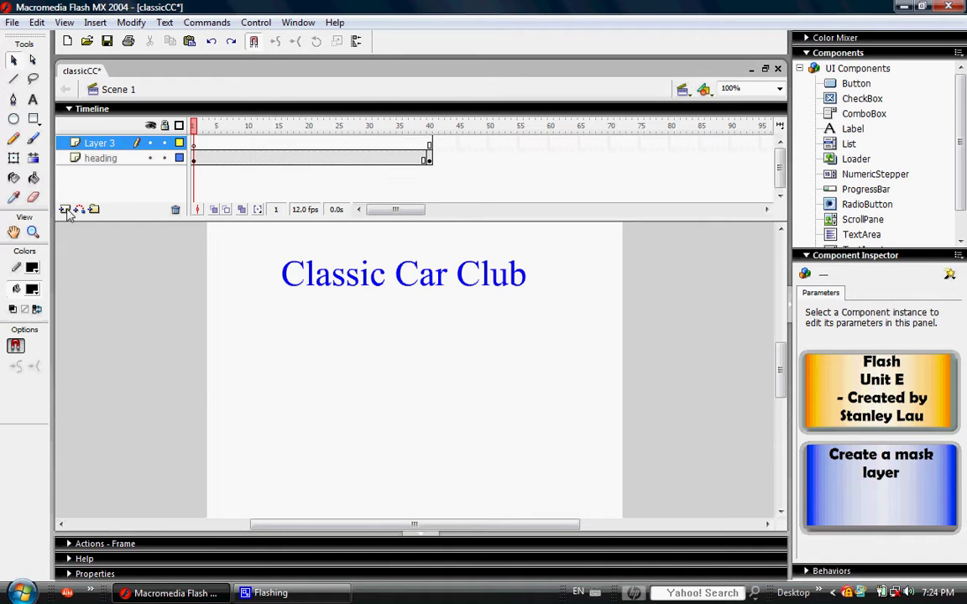
pyautogui.doubleClick(105, 145)
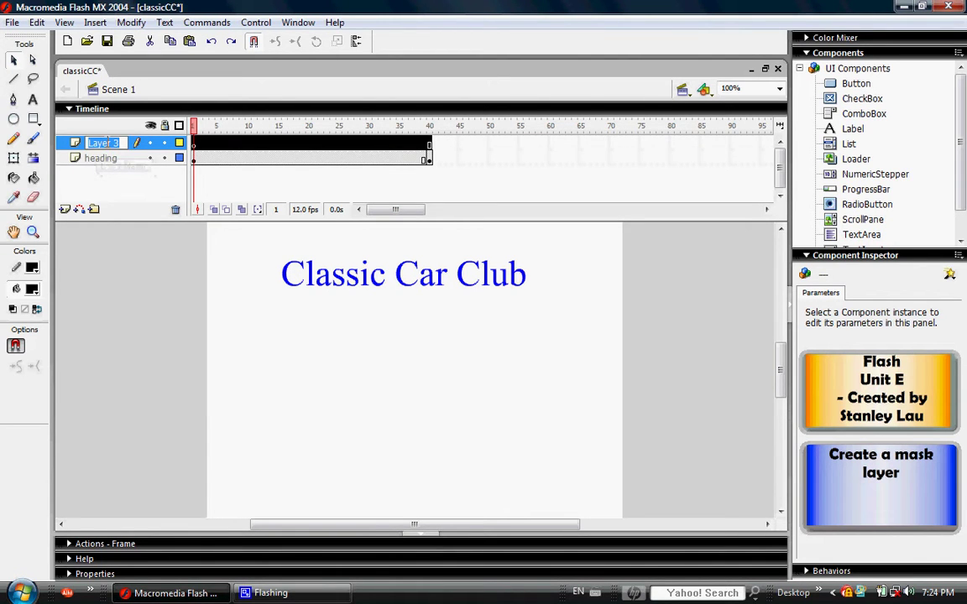
pyautogui.write('mask')
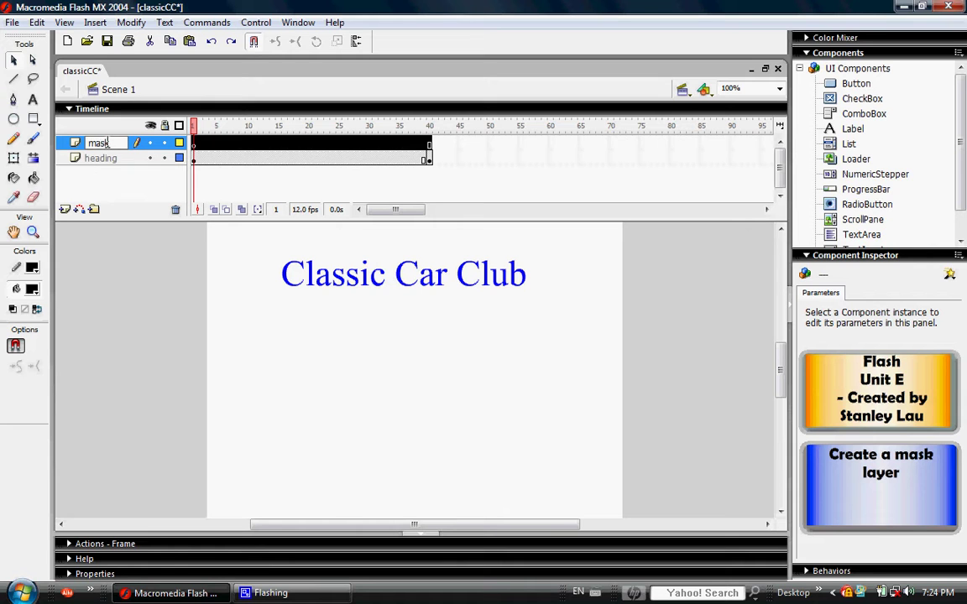
pyautogui.press('Return')
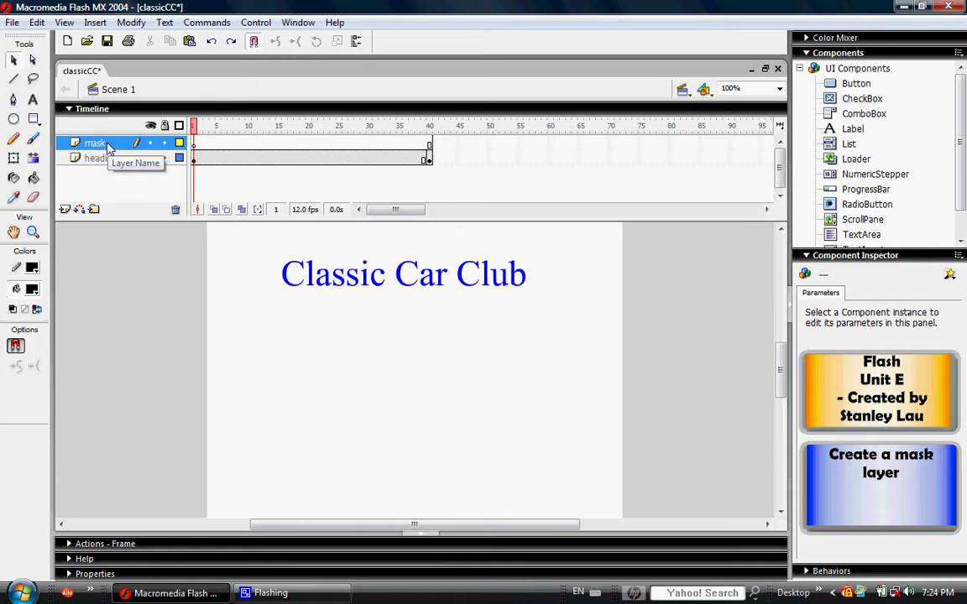
# Step: Draw an oval with no stroke and black fill just left of the heading
pyautogui.click(14, 122)
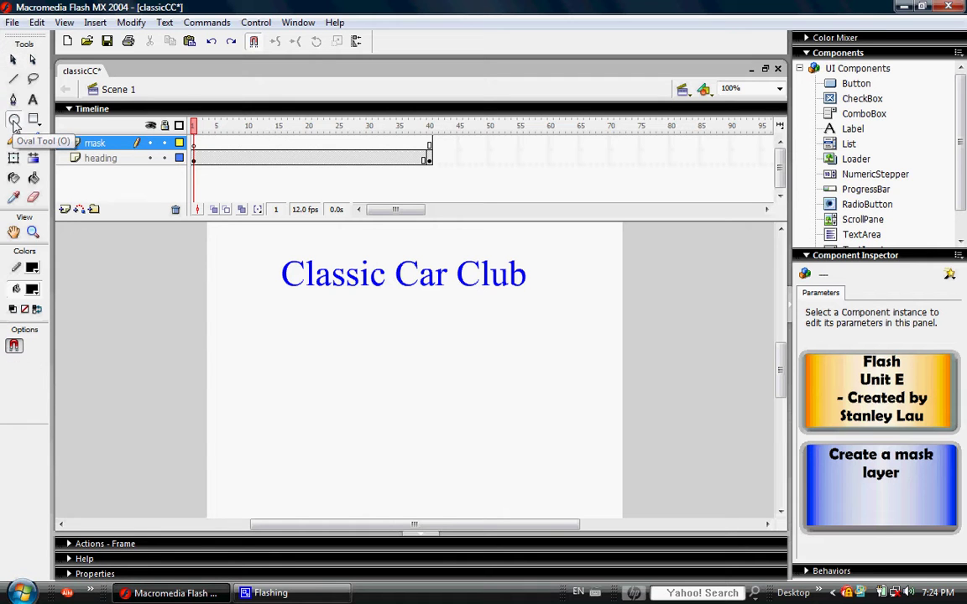
pyautogui.click(32, 267)
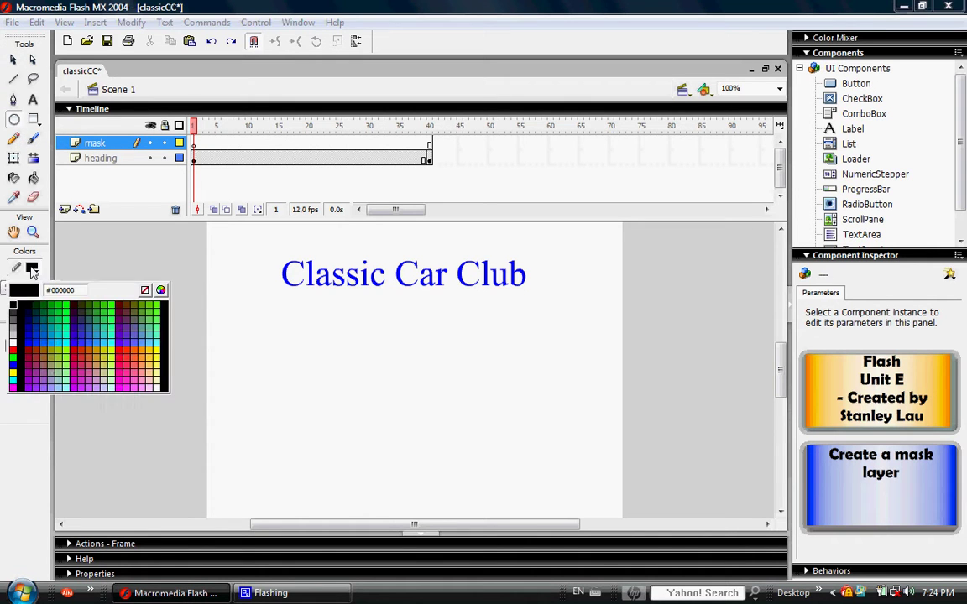
pyautogui.click(146, 291)
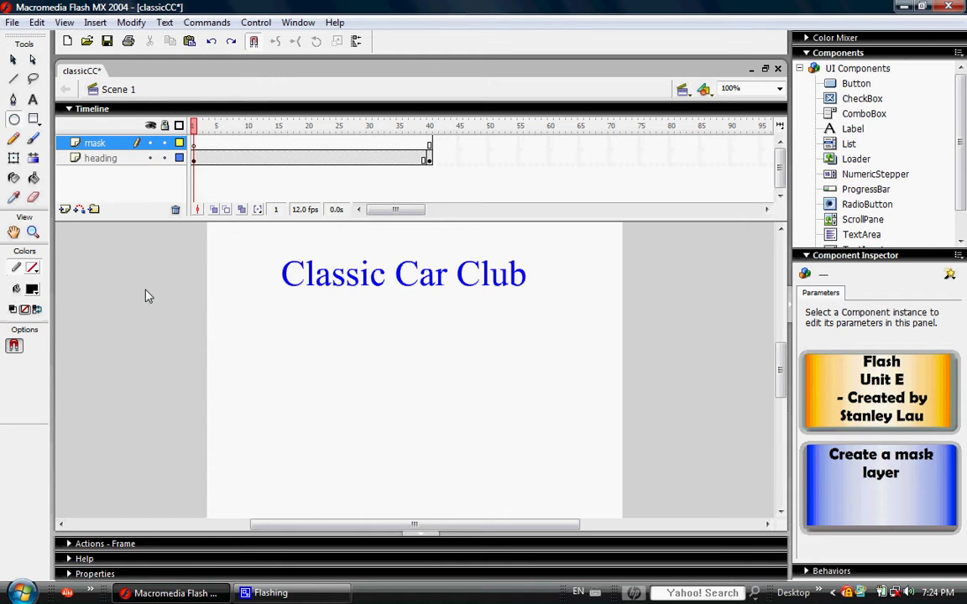
pyautogui.click(32, 288)
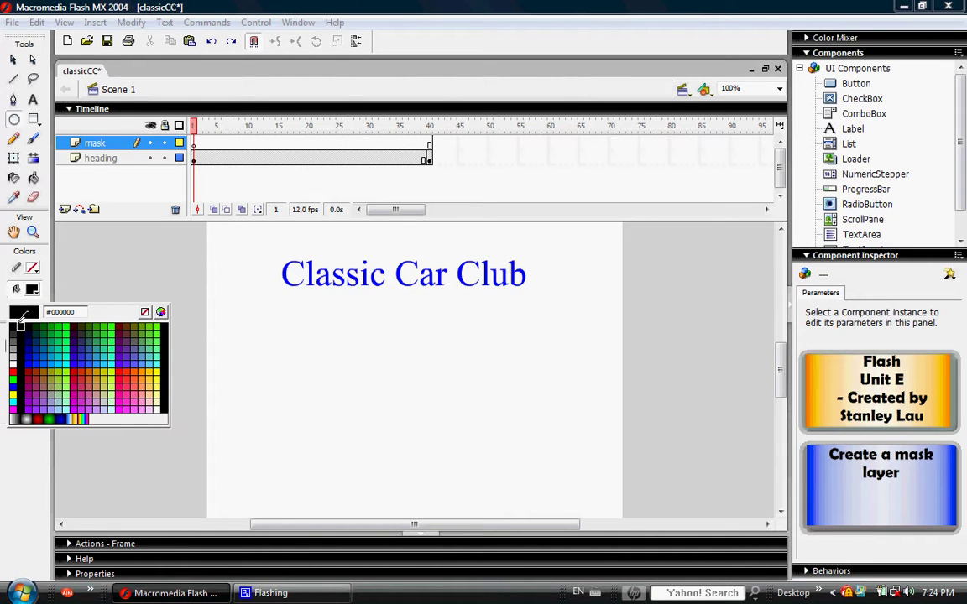
pyautogui.click(15, 324)
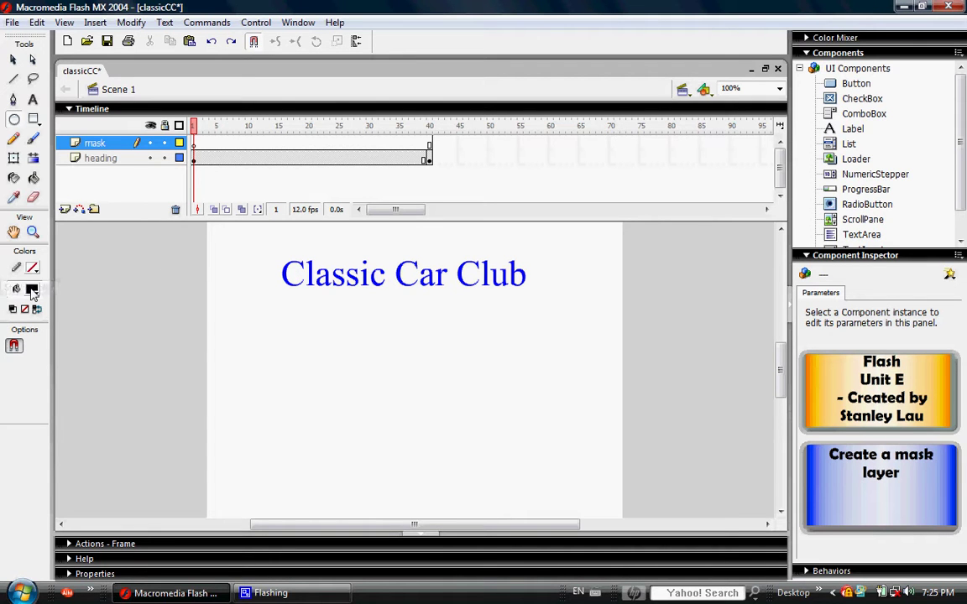
pyautogui.moveTo(217, 252); pyautogui.dragTo(265, 304)
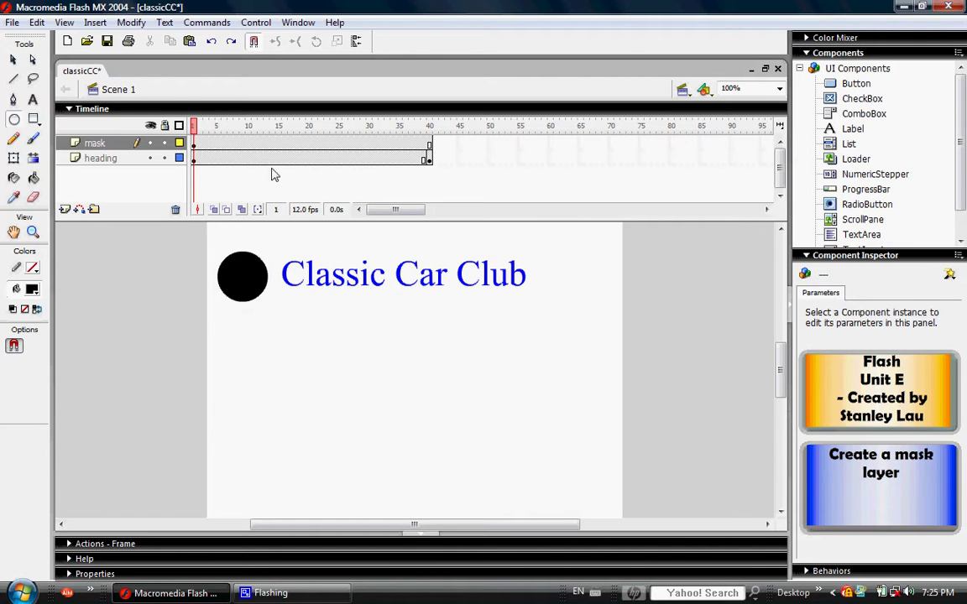
pyautogui.click(13, 60)
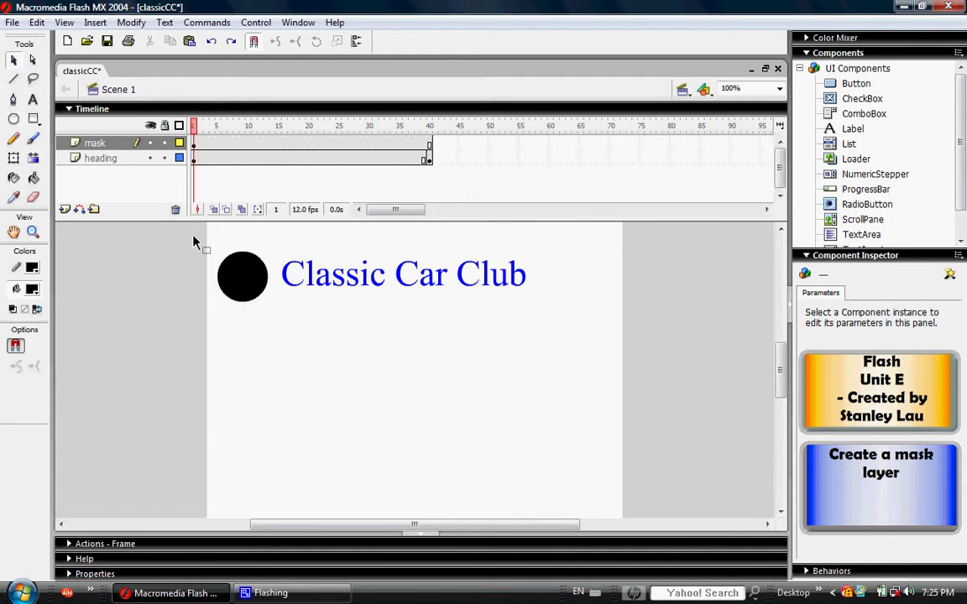
# Step: Select the black circle and create a motion tween on the mask layer
pyautogui.moveTo(194, 237); pyautogui.dragTo(276, 325)
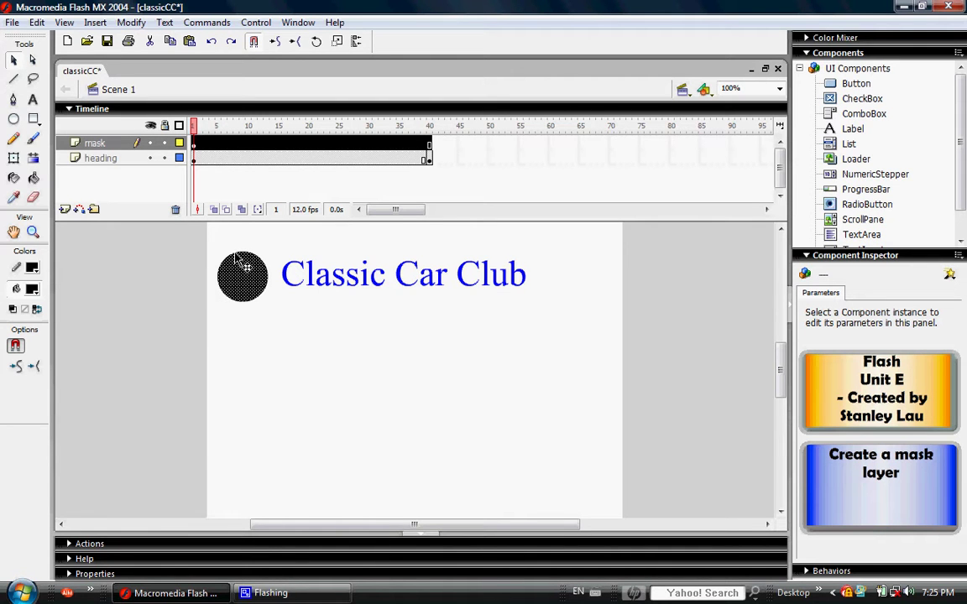
pyautogui.click(95, 22)
pyautogui.moveTo(209, 62)
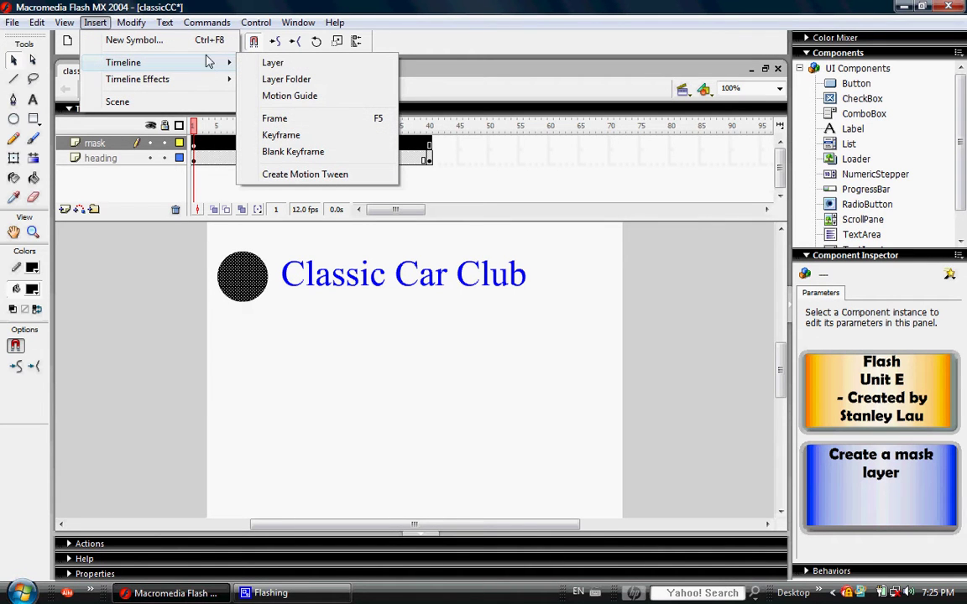
pyautogui.click(268, 175)
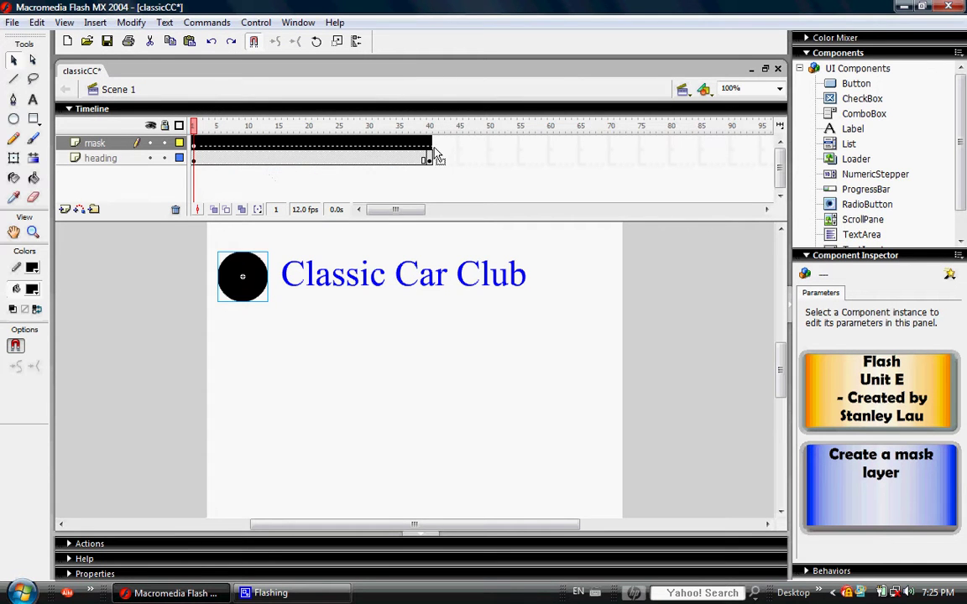
# Step: Add a keyframe at frame 40 and move the circle just right of Club
pyautogui.click(430, 146)
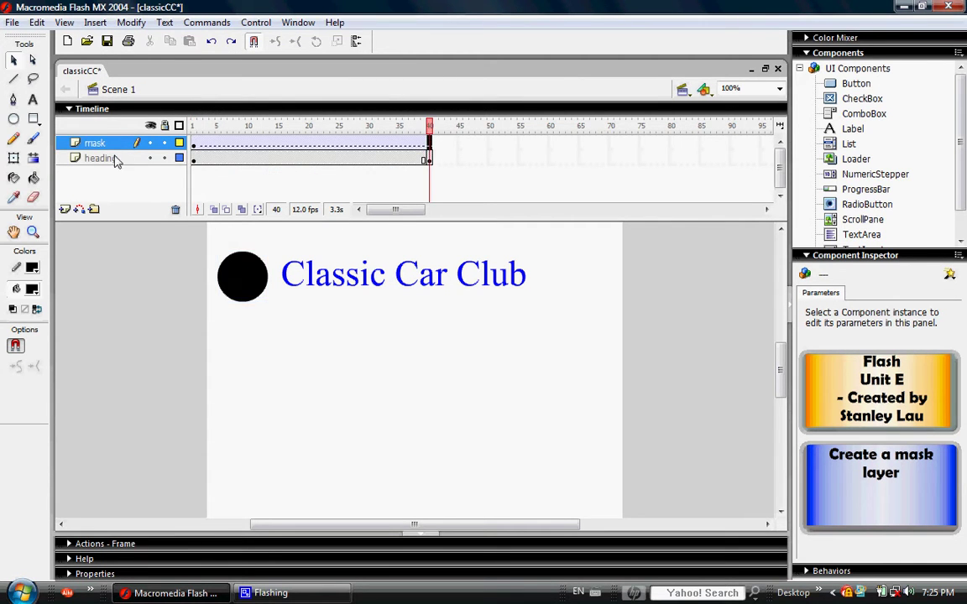
pyautogui.click(95, 23)
pyautogui.moveTo(126, 62)
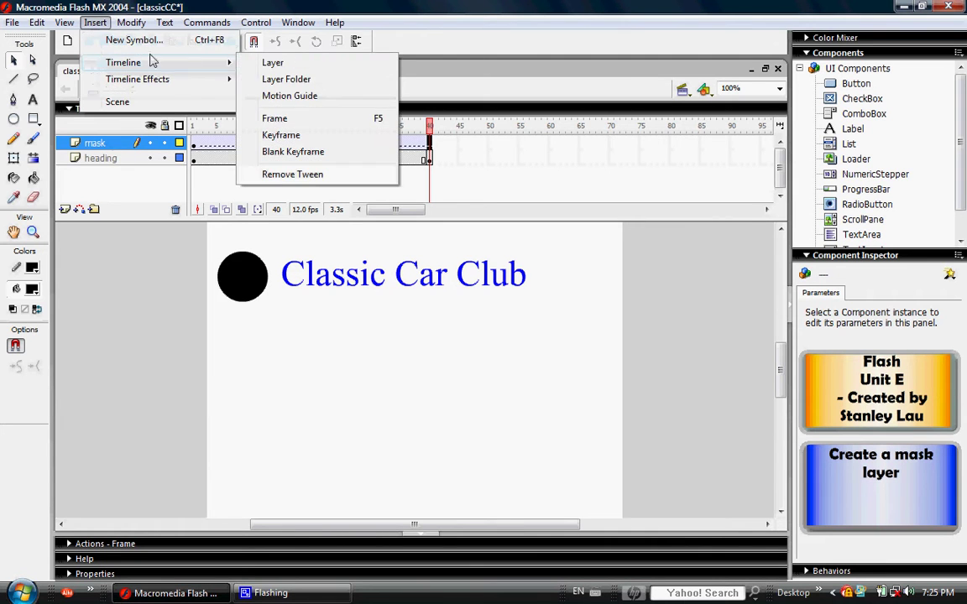
pyautogui.click(280, 135)
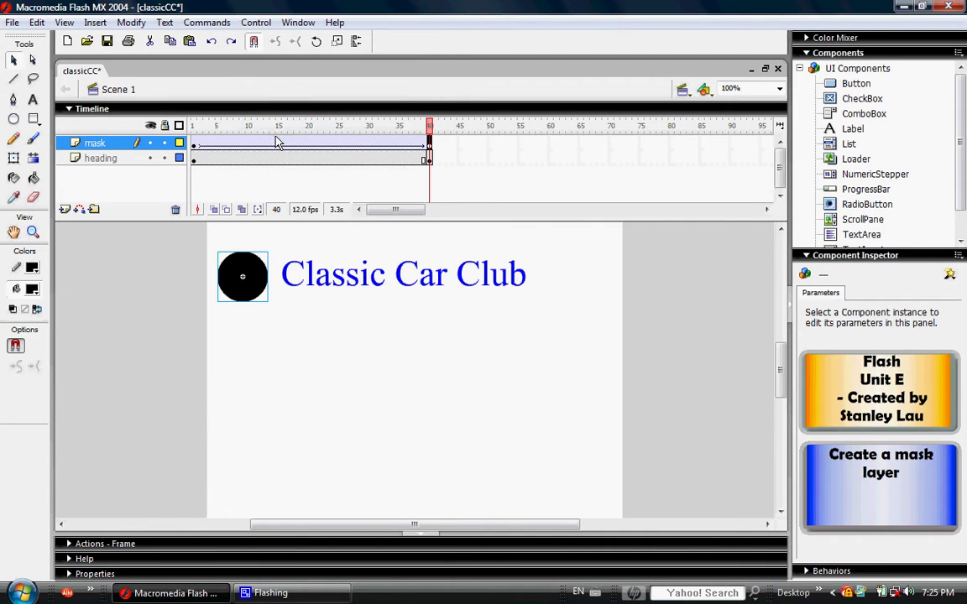
pyautogui.moveTo(235, 272); pyautogui.dragTo(554, 280)
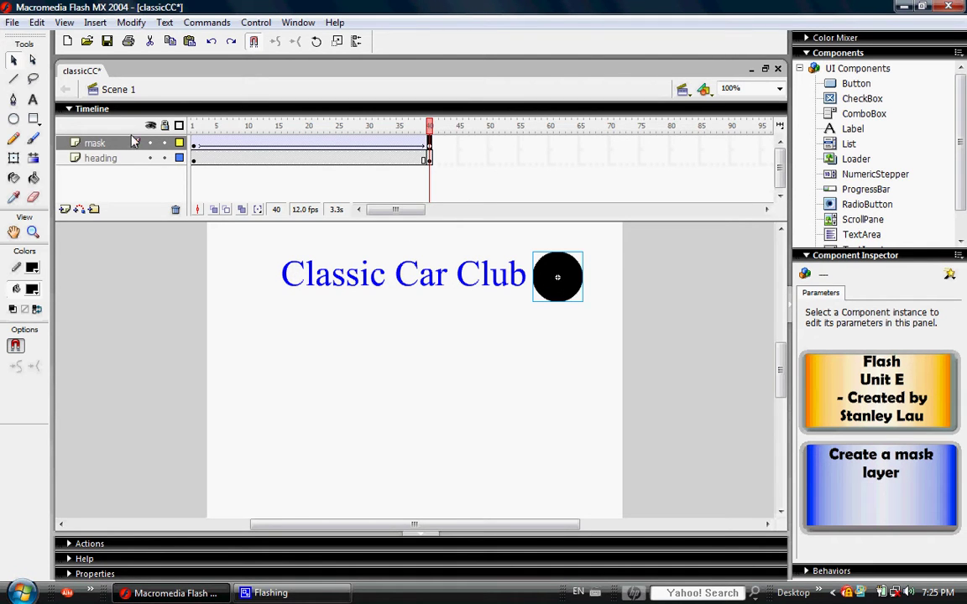
# Step: In the mask layer's Layer Properties, check Lock and set Type to Mask
pyautogui.click(93, 146)
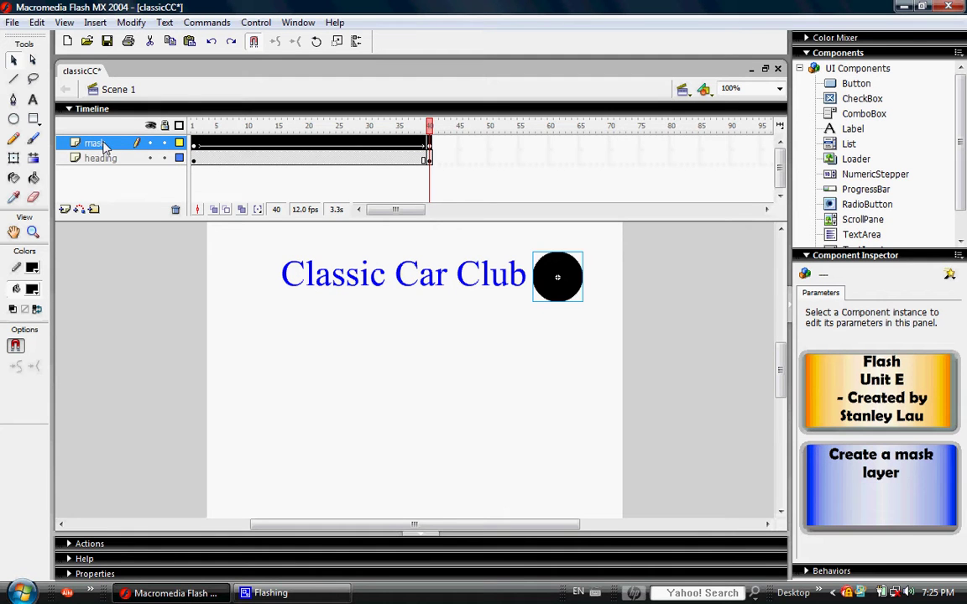
pyautogui.click(131, 22)
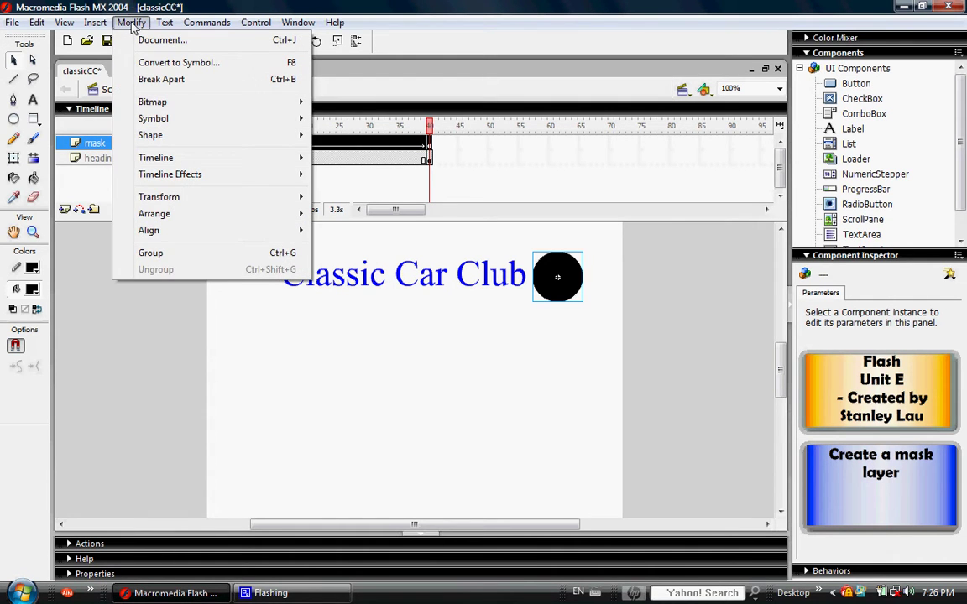
pyautogui.moveTo(155, 159)
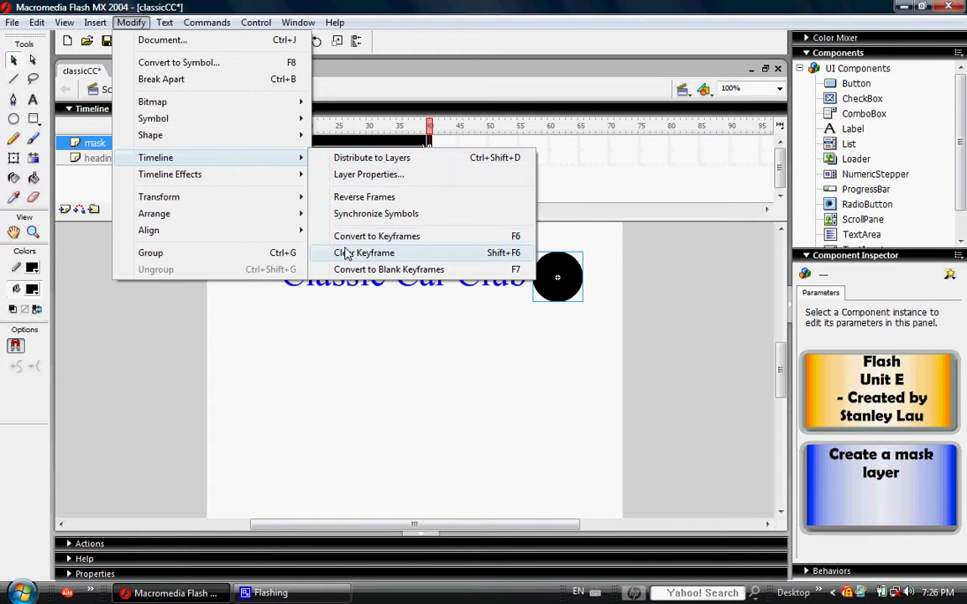
pyautogui.click(363, 174)
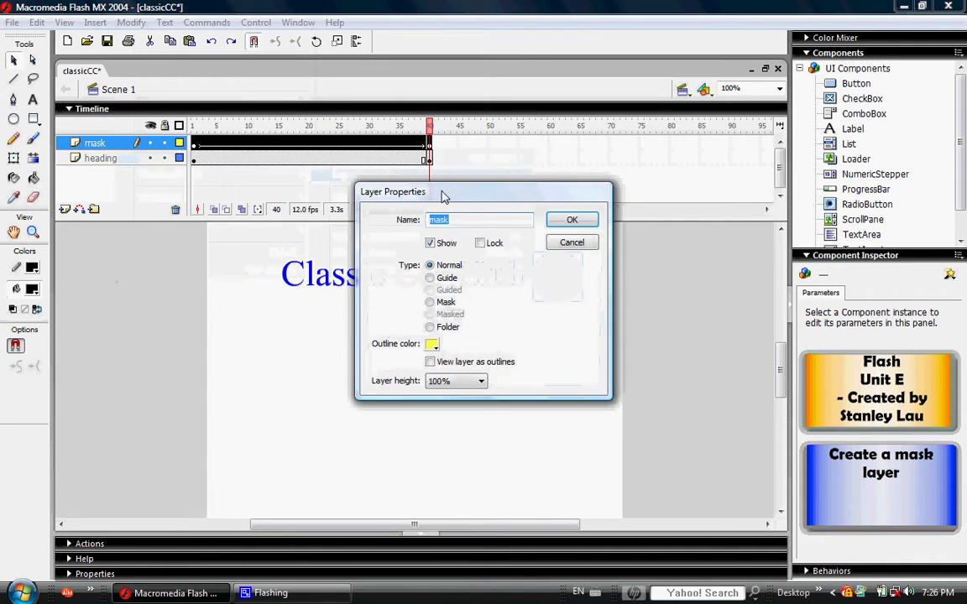
pyautogui.moveTo(470, 198); pyautogui.dragTo(300, 309)
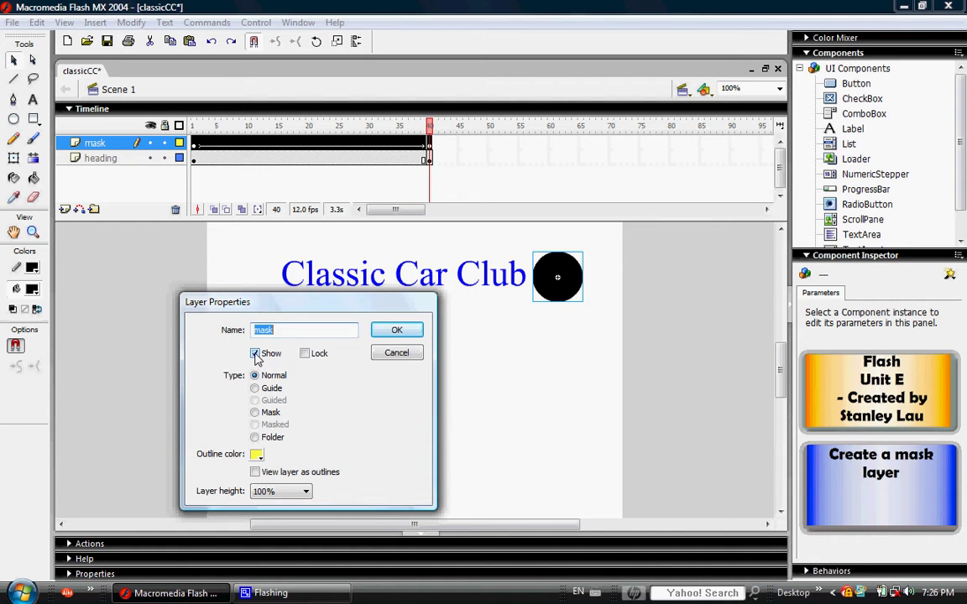
pyautogui.click(307, 359)
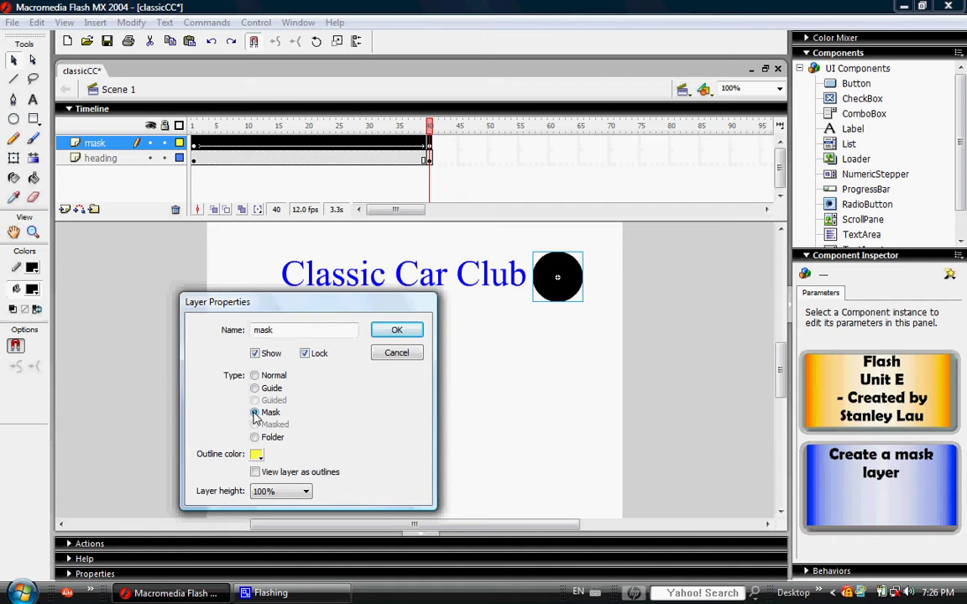
pyautogui.click(395, 330)
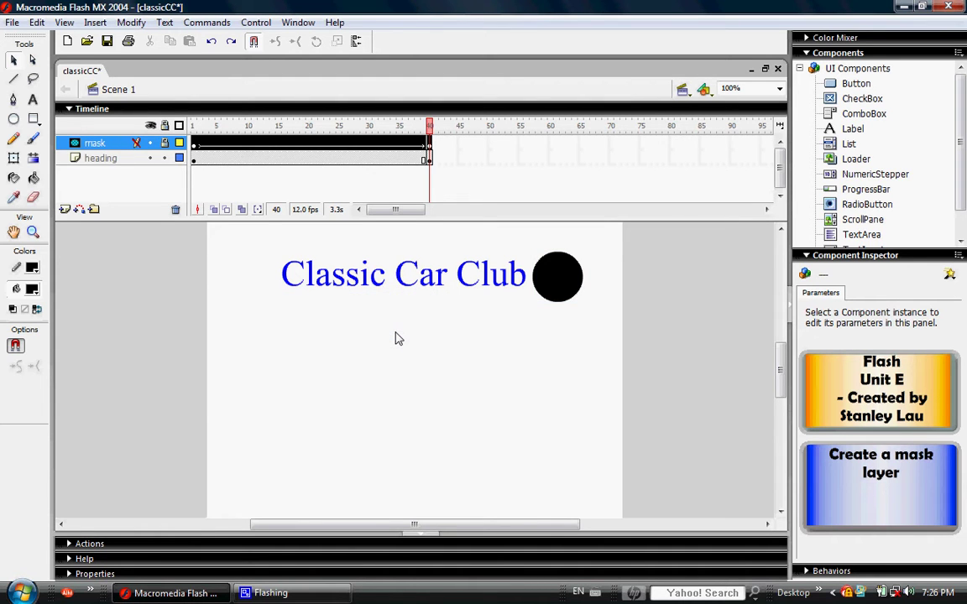
# Step: Save classicCC, then play the movie to watch the circle slide across
pyautogui.click(13, 21)
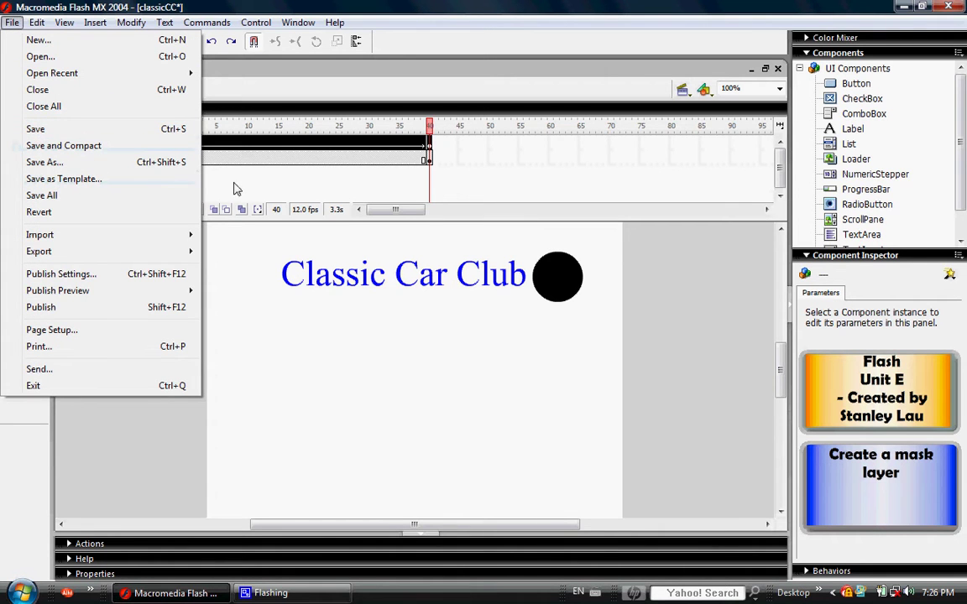
pyautogui.click(174, 132)
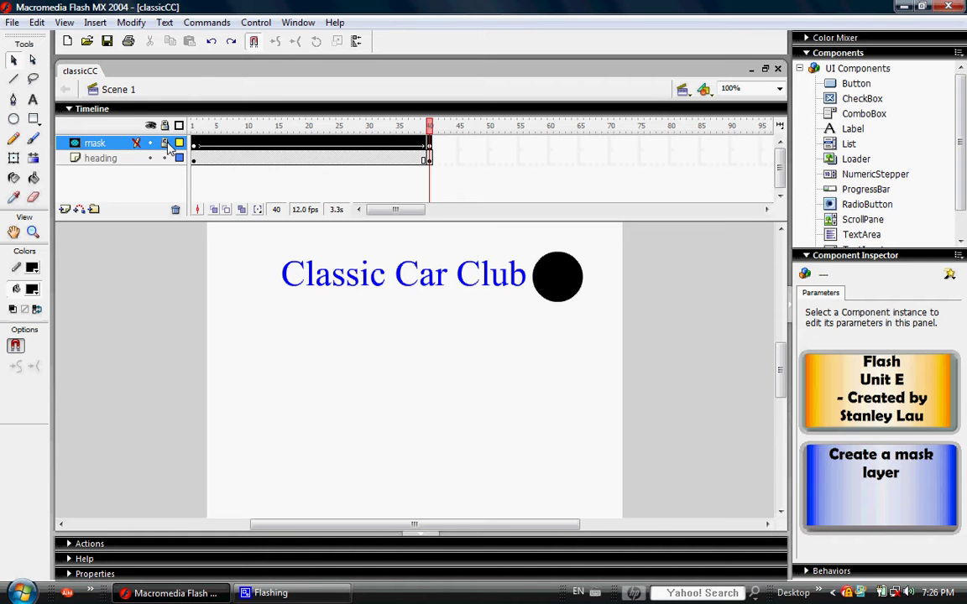
pyautogui.click(254, 23)
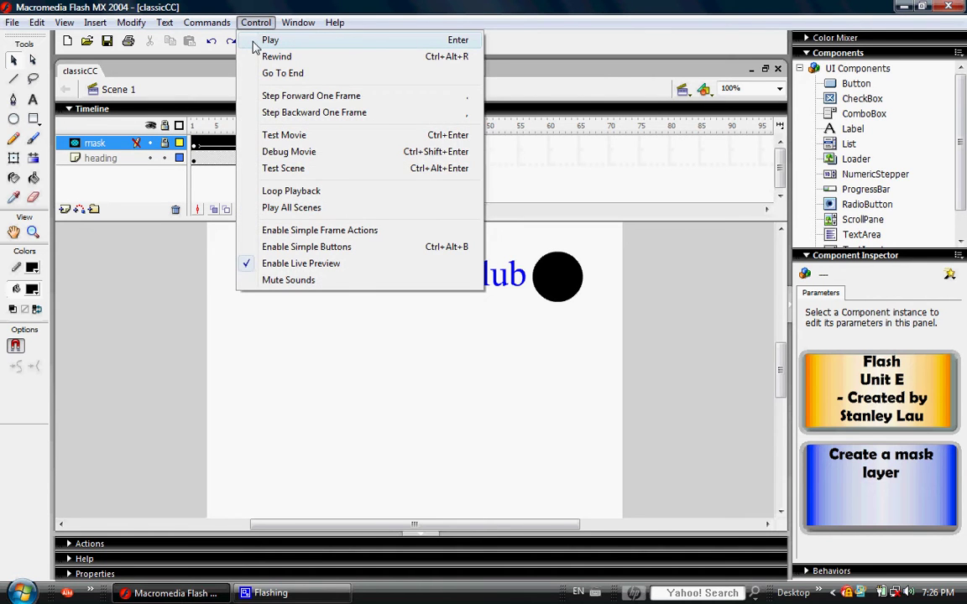
pyautogui.click(256, 42)
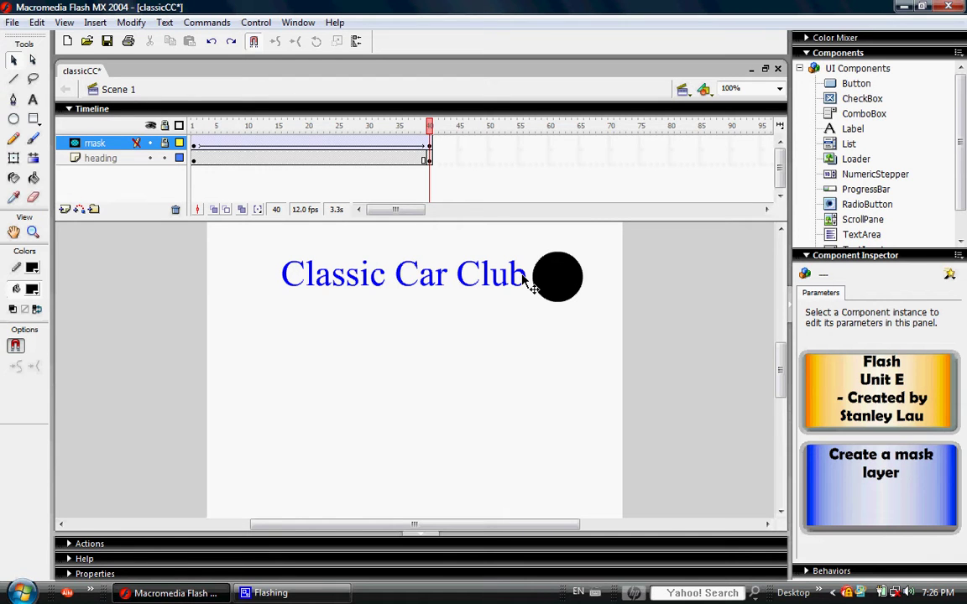
# Step: In the heading layer's Layer Properties, check Lock and set Type to Masked
pyautogui.click(101, 159)
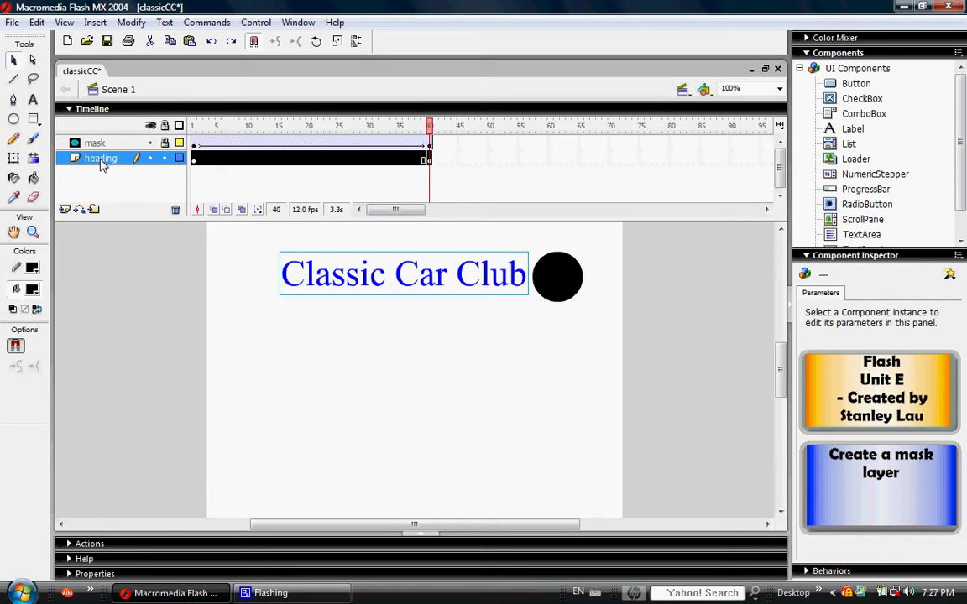
pyautogui.click(128, 23)
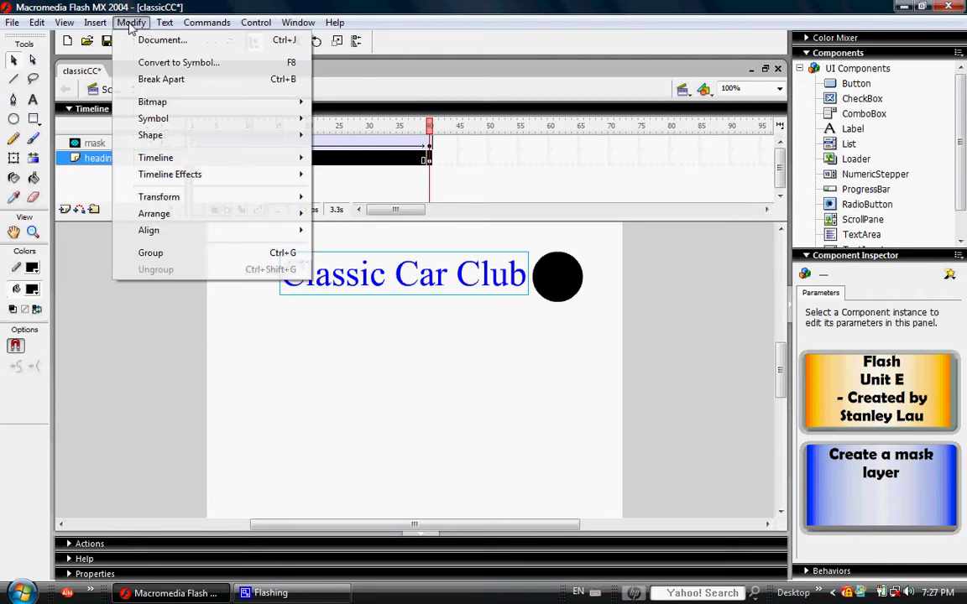
pyautogui.moveTo(159, 160)
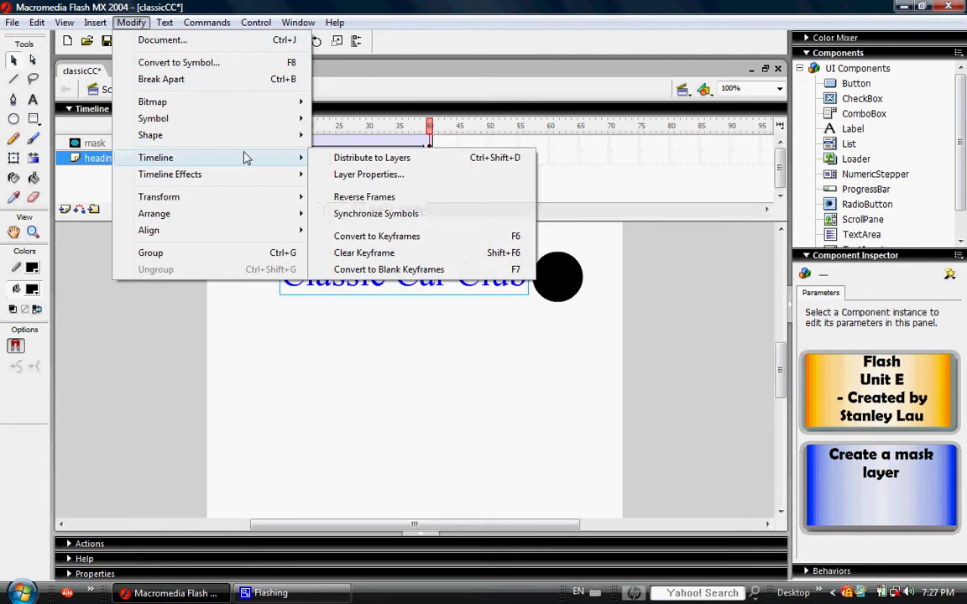
pyautogui.click(360, 176)
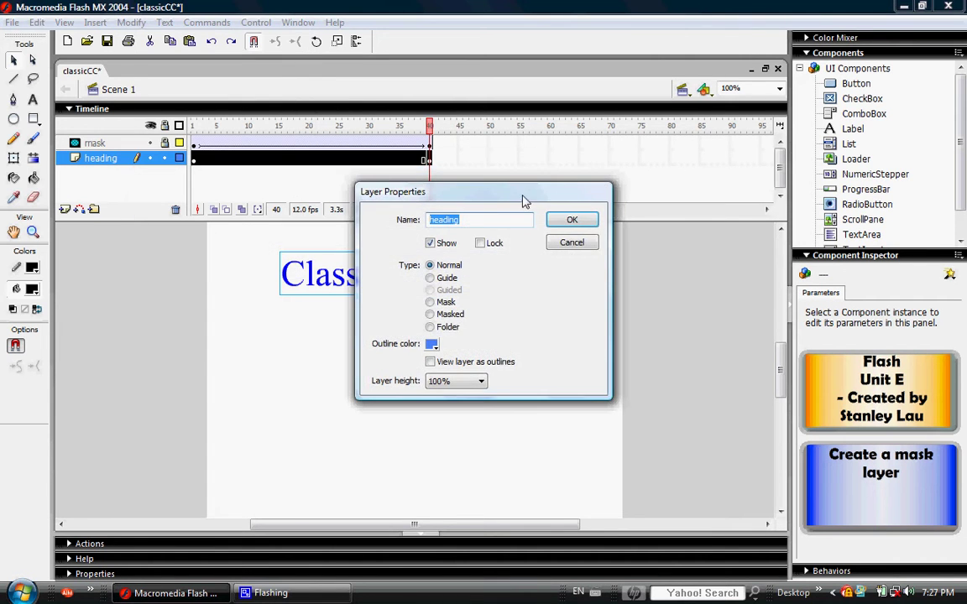
pyautogui.moveTo(411, 220); pyautogui.dragTo(225, 303)
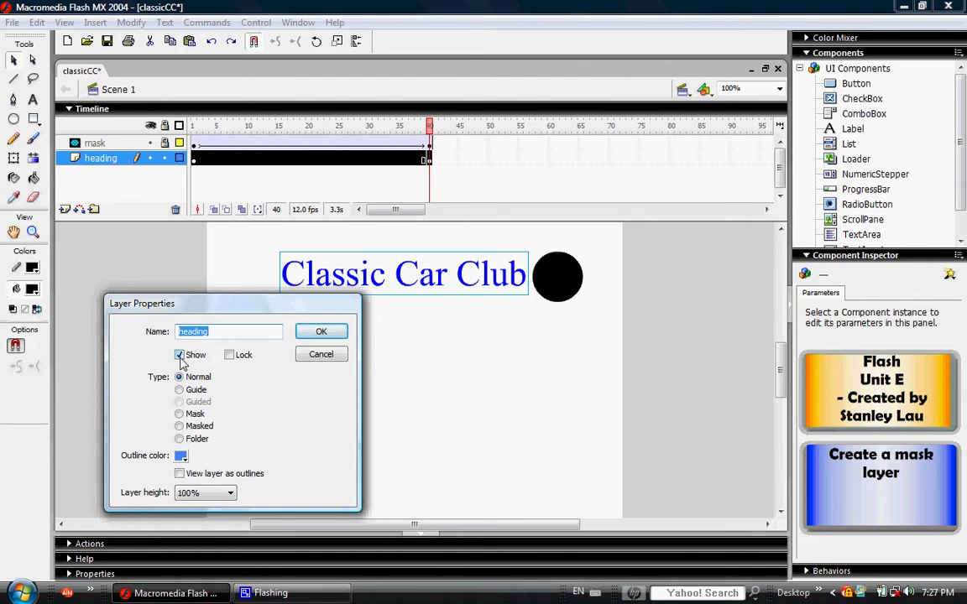
pyautogui.click(230, 355)
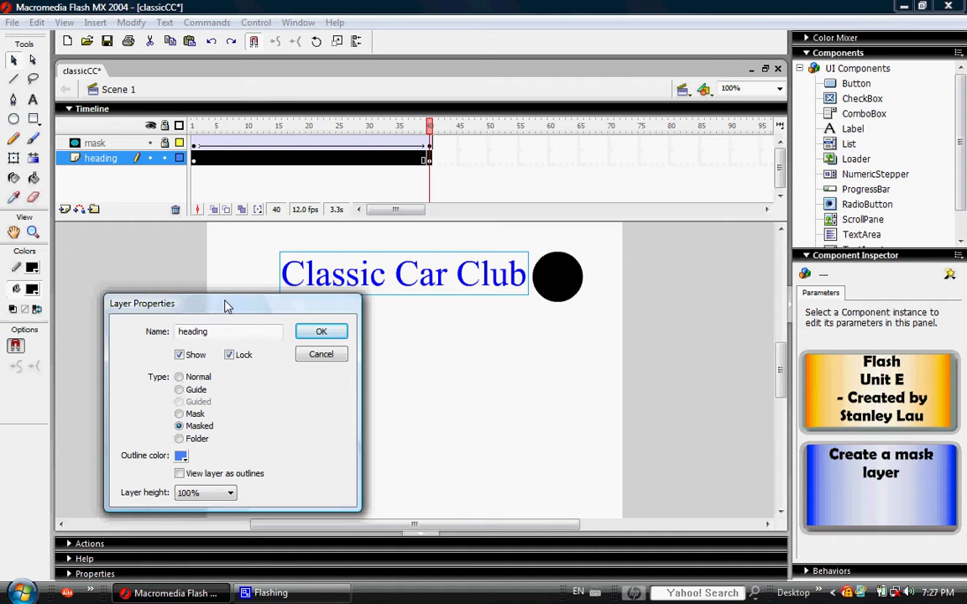
pyautogui.click(320, 333)
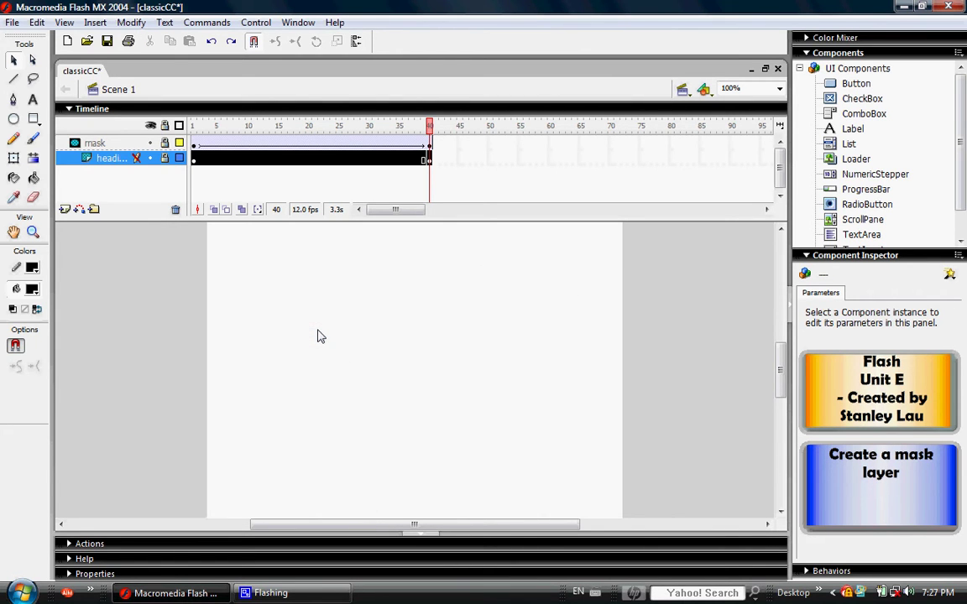
# Step: Play the animation three times to check the heading shows only inside the circle, then start saving
pyautogui.click(257, 24)
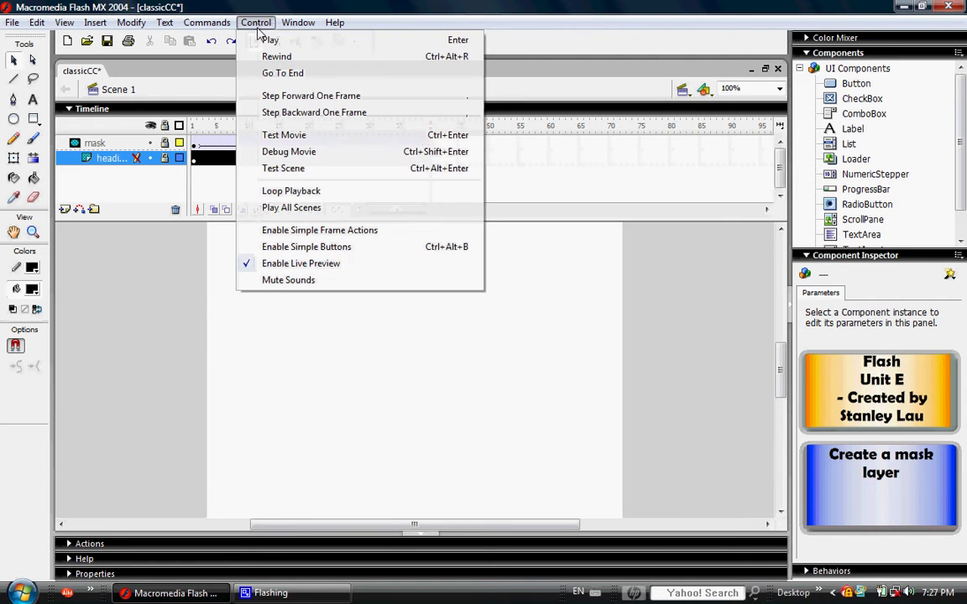
pyautogui.click(264, 39)
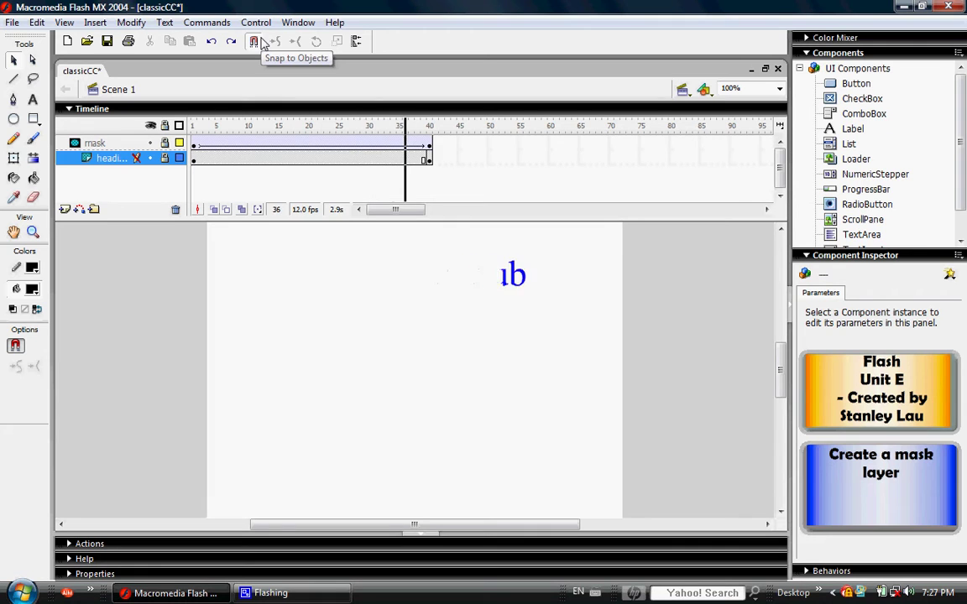
pyautogui.click(255, 23)
pyautogui.click(258, 39)
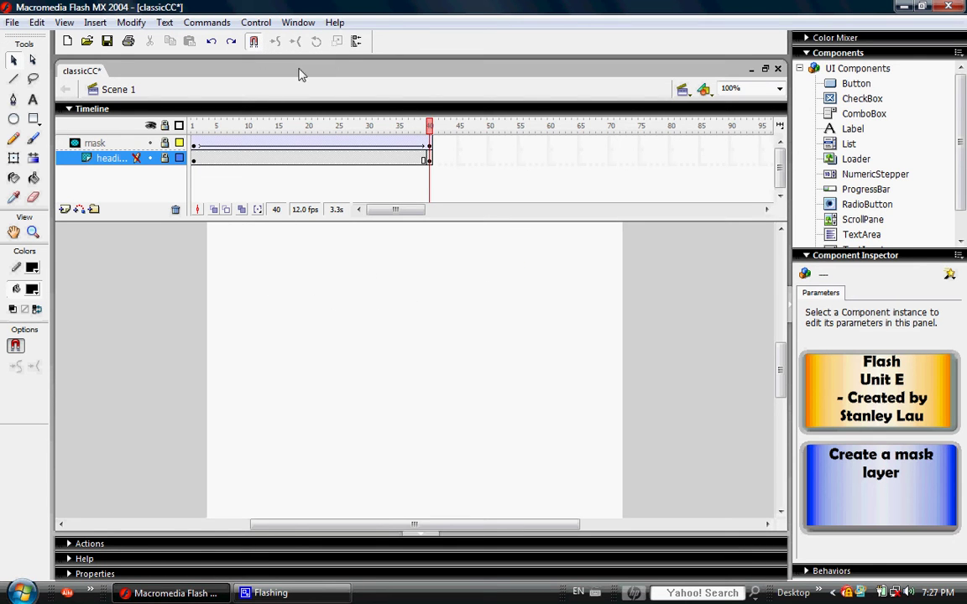
pyautogui.click(255, 22)
pyautogui.click(260, 38)
pyautogui.click(13, 23)
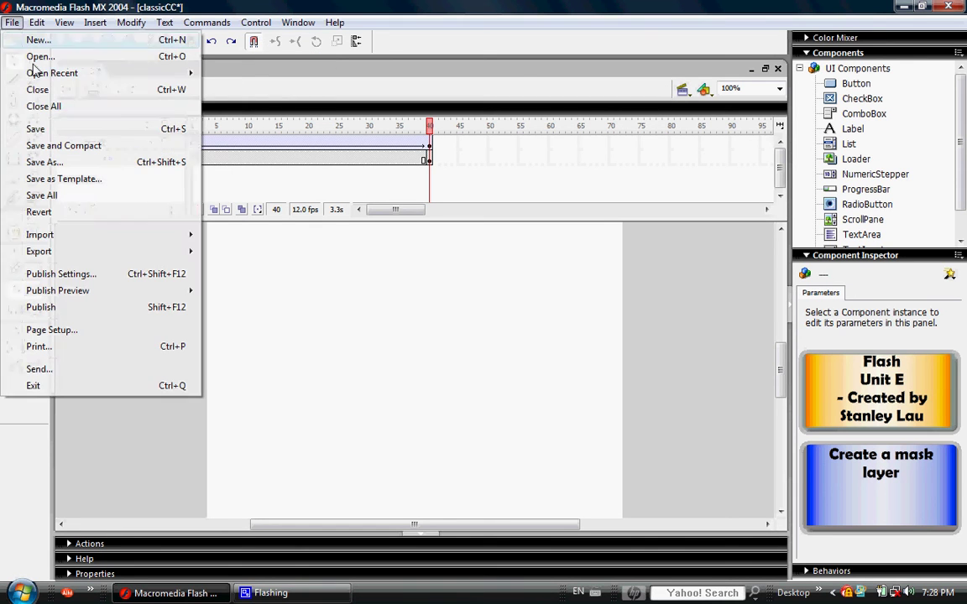